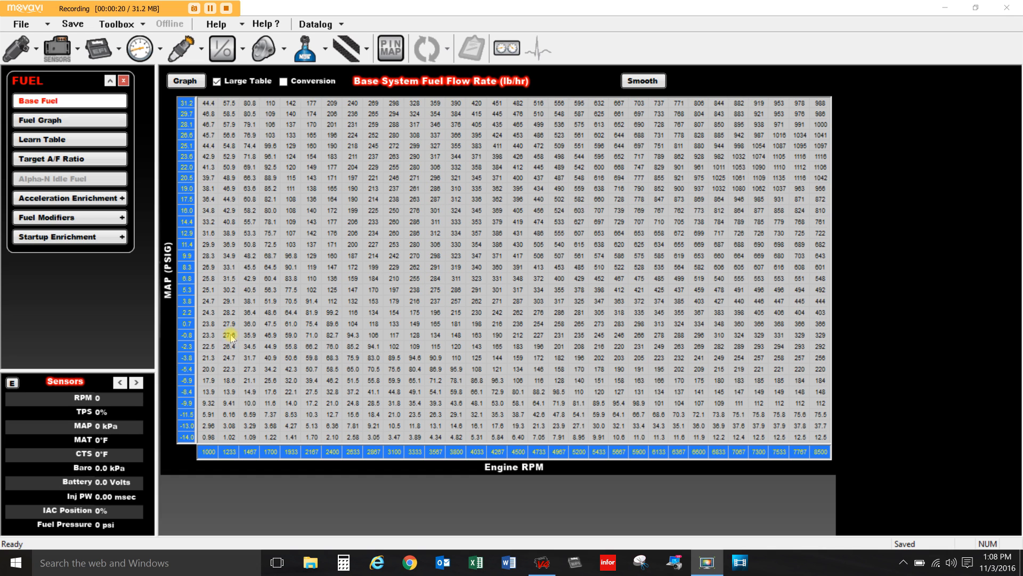
Adjust the base fuel cells from 1233 to 1933 RPM and -0.8 to -9.9 PSIG by +5%, -5%, +1% and -1%.
click(229, 336)
drag(238, 340, 294, 407)
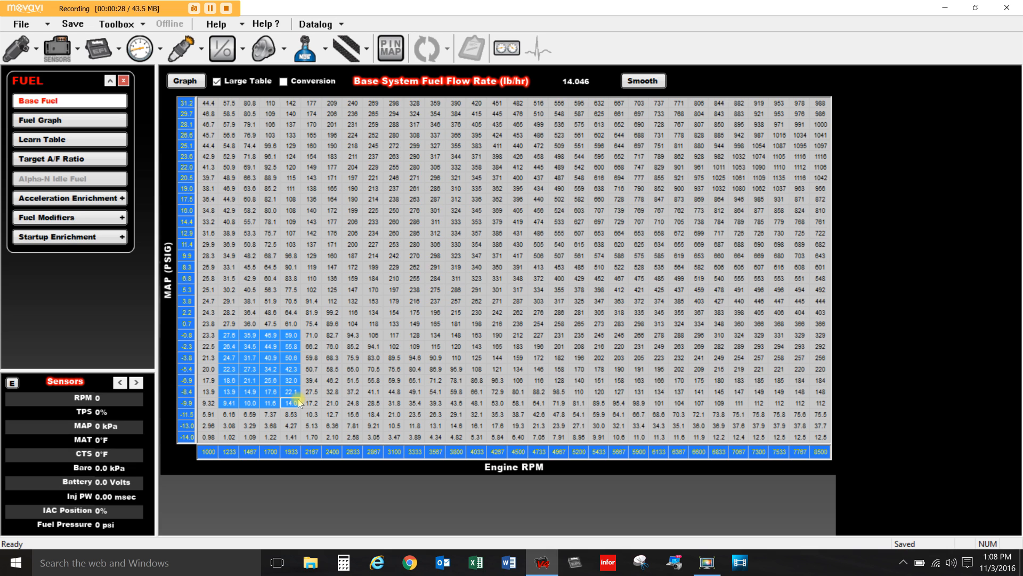
key(ctrl+Right)
key(ctrl+Left)
key(ctrl+Up)
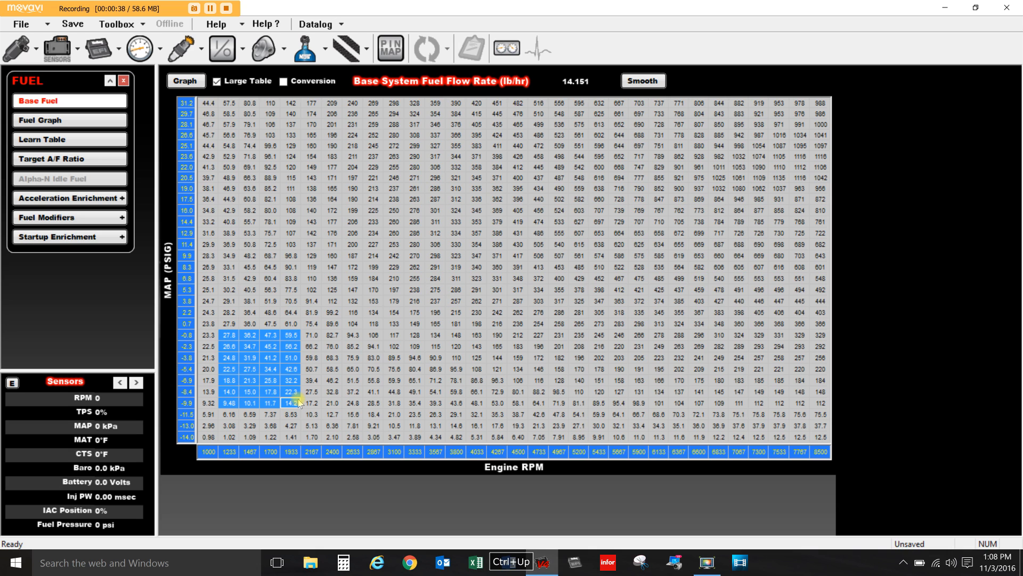
key(ctrl+Down)
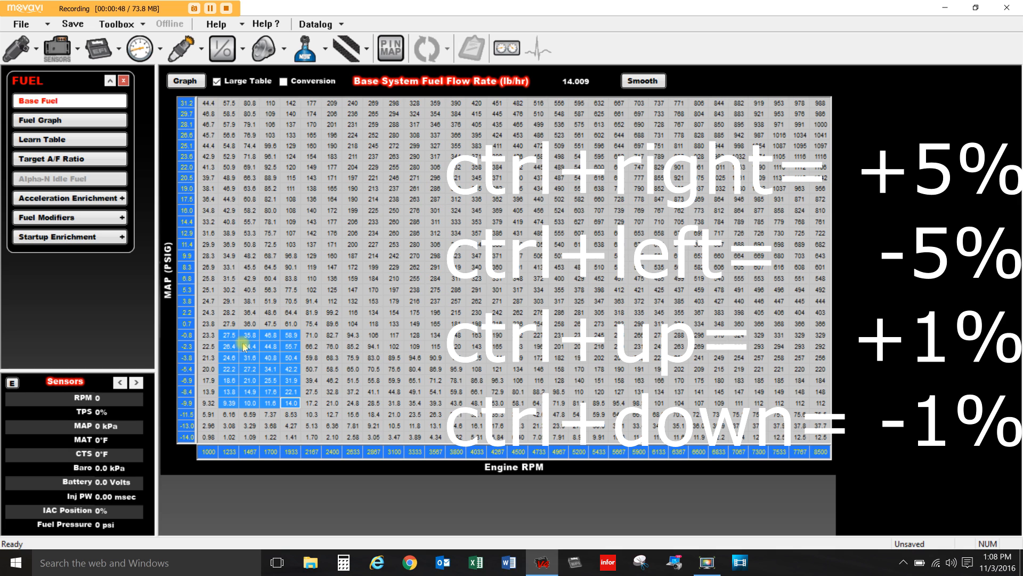
Raise the cells from 1233 to 1933 RPM and -0.8 to -8.4 PSIG by 5% five times, and lower them in repeated 5% decrements.
drag(229, 337, 292, 396)
key(ctrl+Right)
key(ctrl+Right)
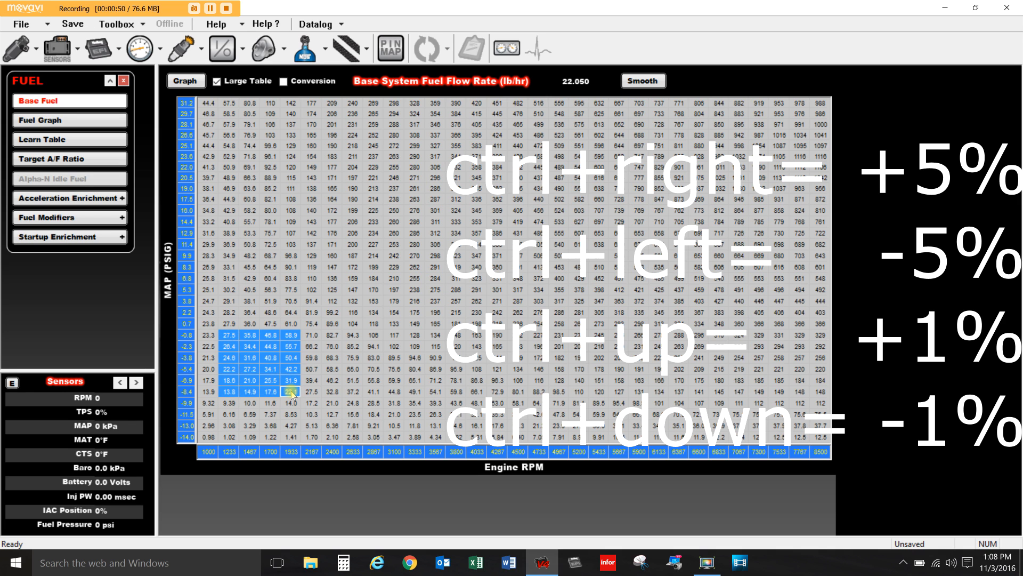
key(ctrl+Right)
key(ctrl+Right)
key(ctrl+Right)
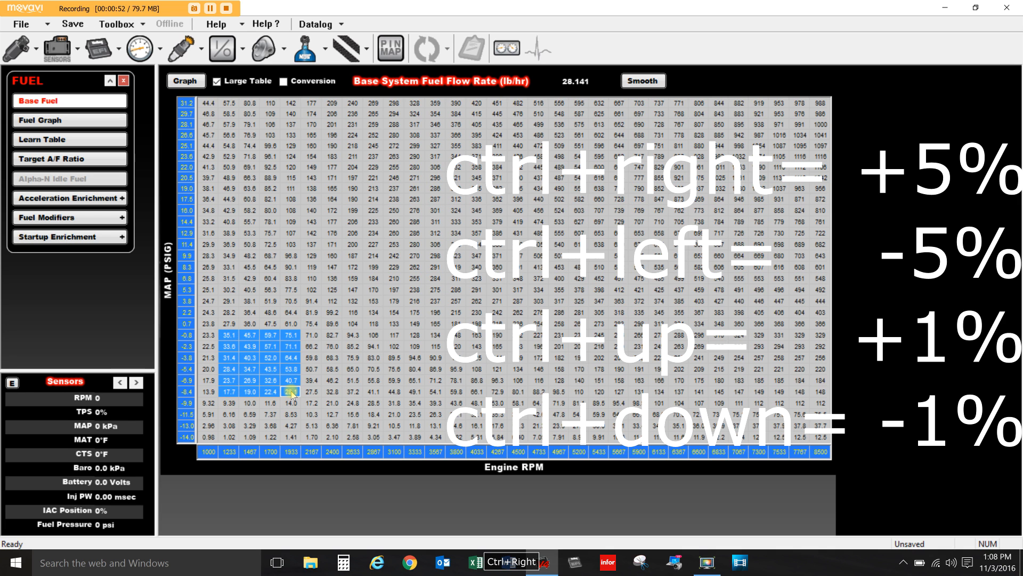
key(ctrl+Left)
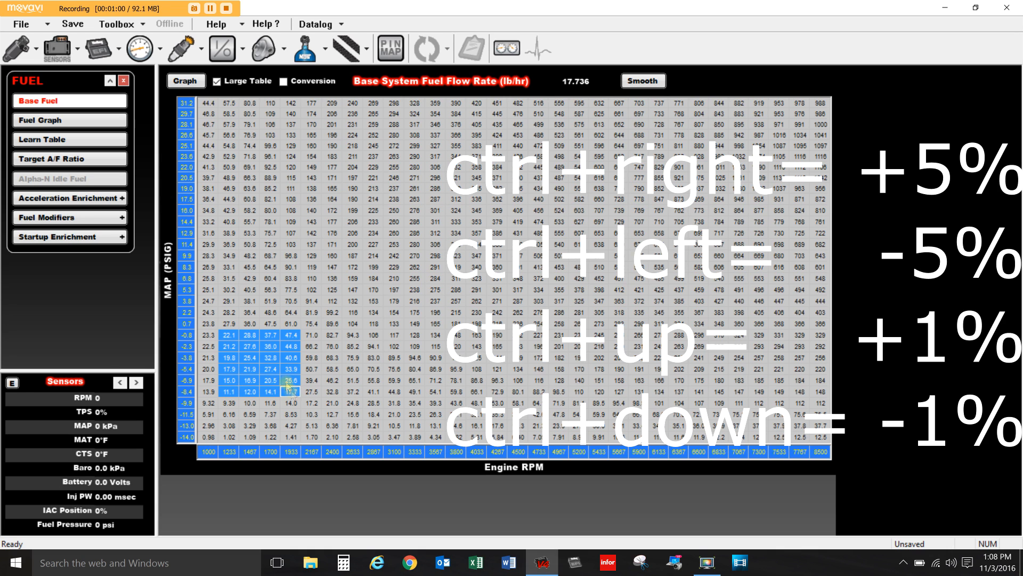
Set the base fuel value at 1467 RPM and -3.8 PSIG to 5 lb/hr.
click(254, 354)
text(0.56)
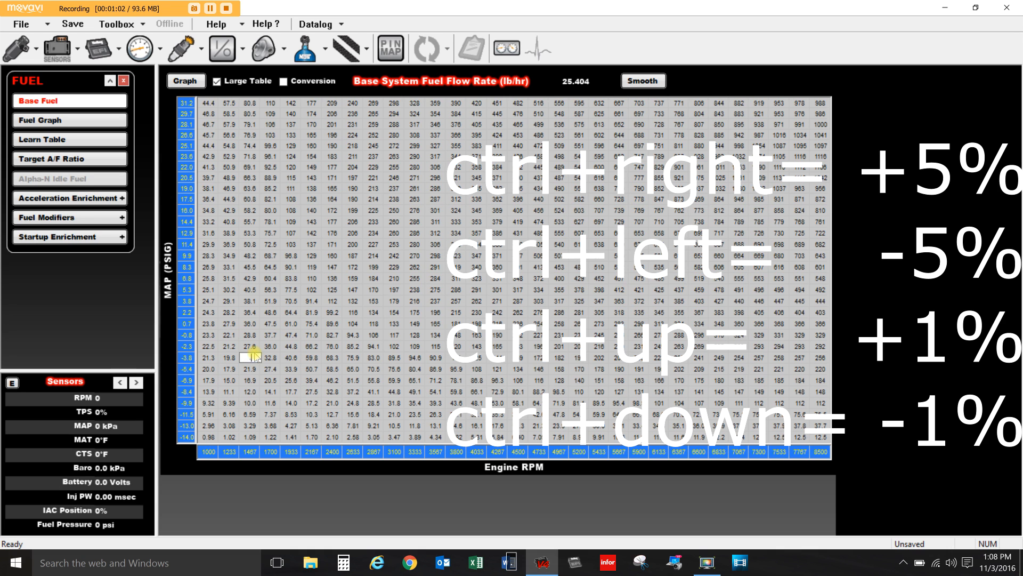
key(Return)
text(65)
key(Return)
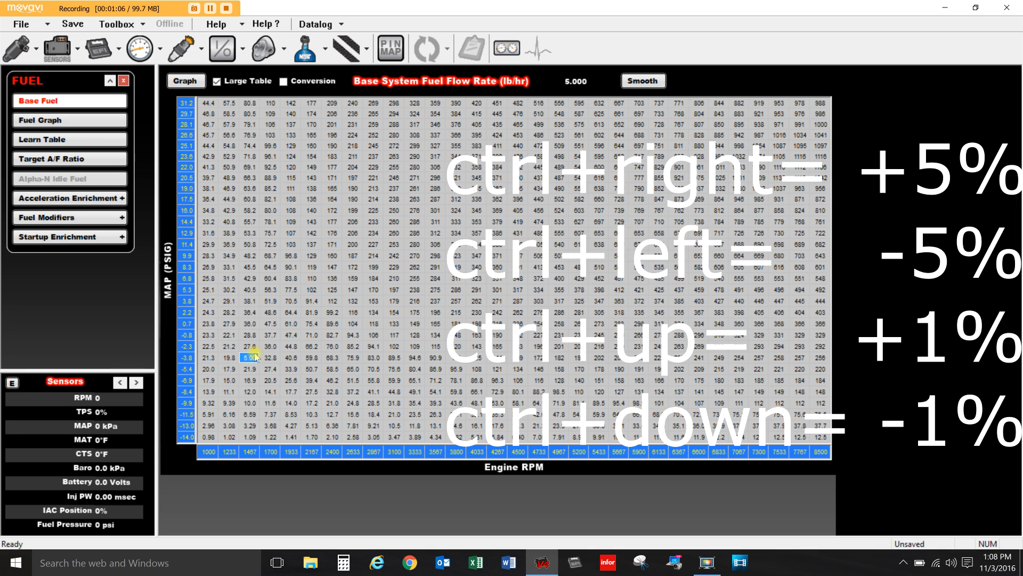
View the editing options available for the cells from 1233 to 2167 RPM and -2.3 to -8.4 PSIG.
drag(229, 346, 312, 392)
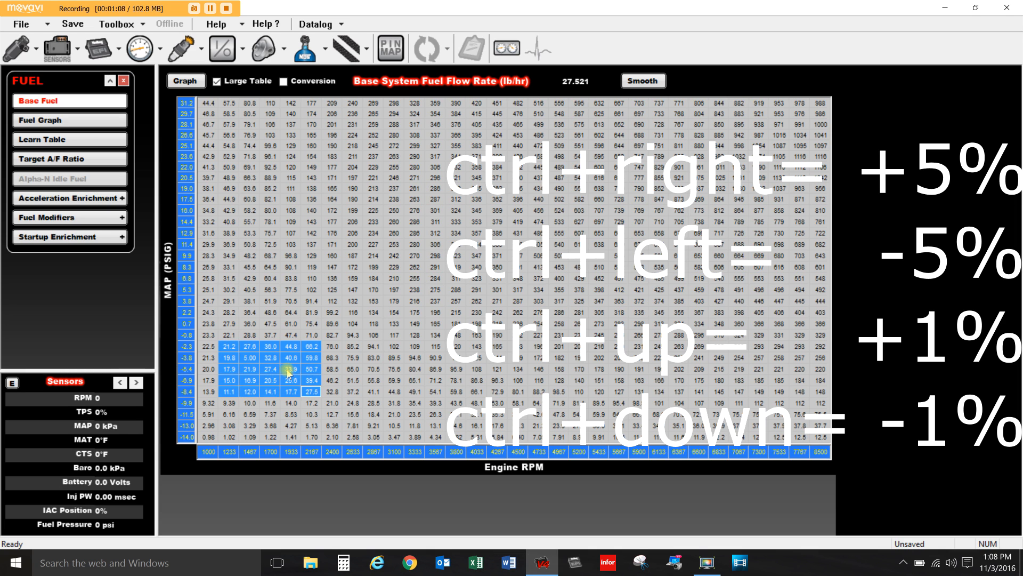
right_click(289, 373)
click(331, 504)
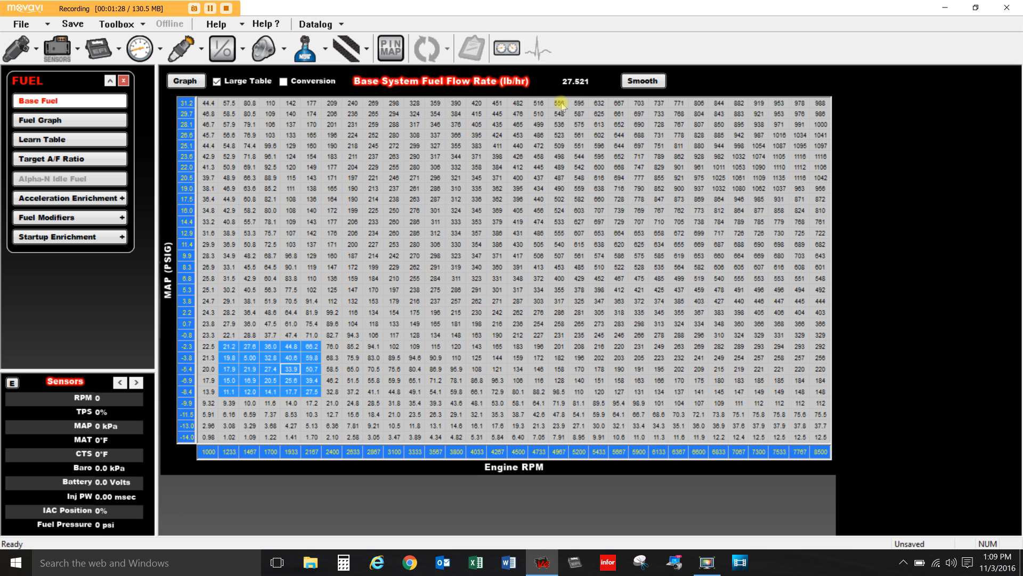
Graph the base fuel cells from 4967 to 8500 RPM and 3.8 to 31.2 PSIG.
drag(559, 103, 818, 308)
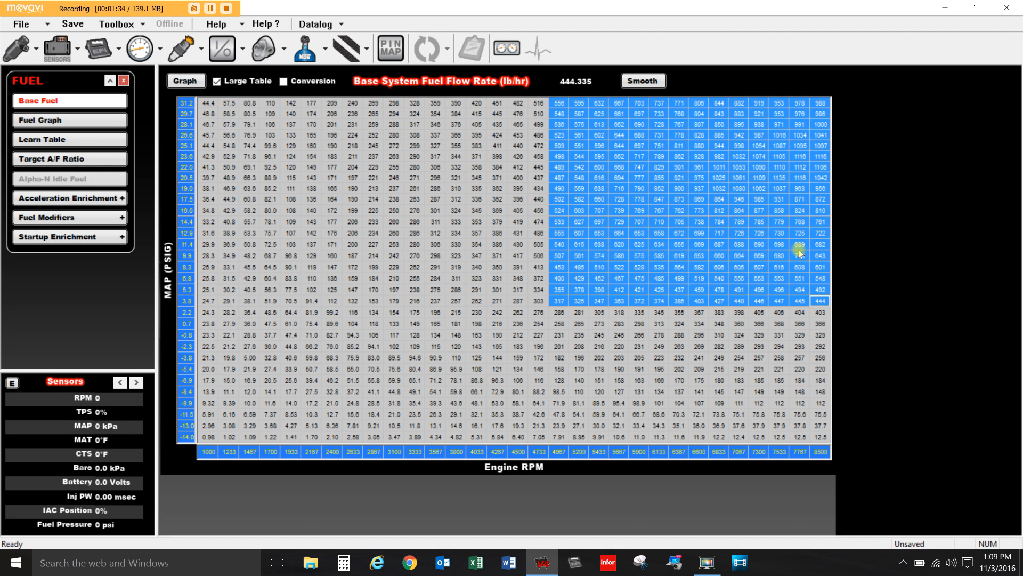
click(193, 83)
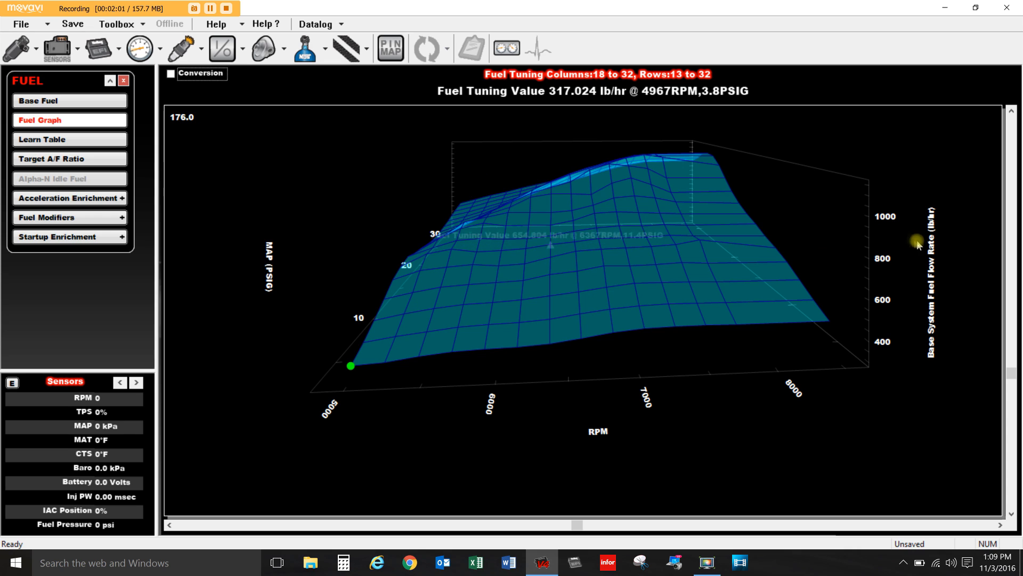
Select a point on the graph's 9.9 PSIG line and move it back and forth along the RPM axis.
click(700, 240)
key(Left)
key(Right)
key(Right)
key(Left)
key(Left)
key(Left)
key(Left)
key(Left)
key(Left)
key(Left)
key(Left)
key(Left)
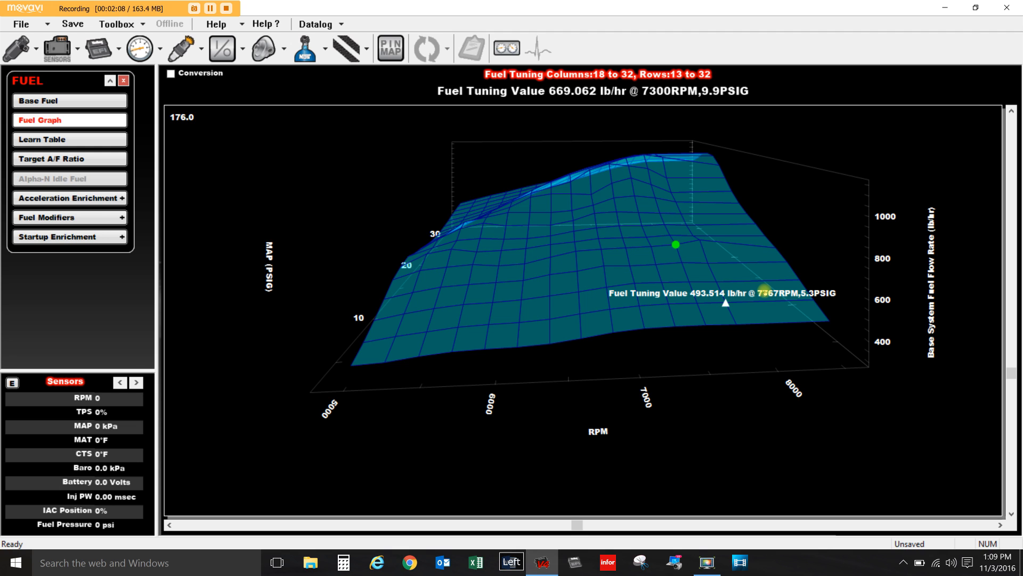
key(Left)
key(Left)
Move to the 7767 RPM point on the 9.9 PSIG line and raise and lower its fuel value by 5%.
key(Right)
key(Right)
key(Right)
key(Right)
key(Right)
key(Right)
key(Right)
key(Right)
key(Right)
key(Left)
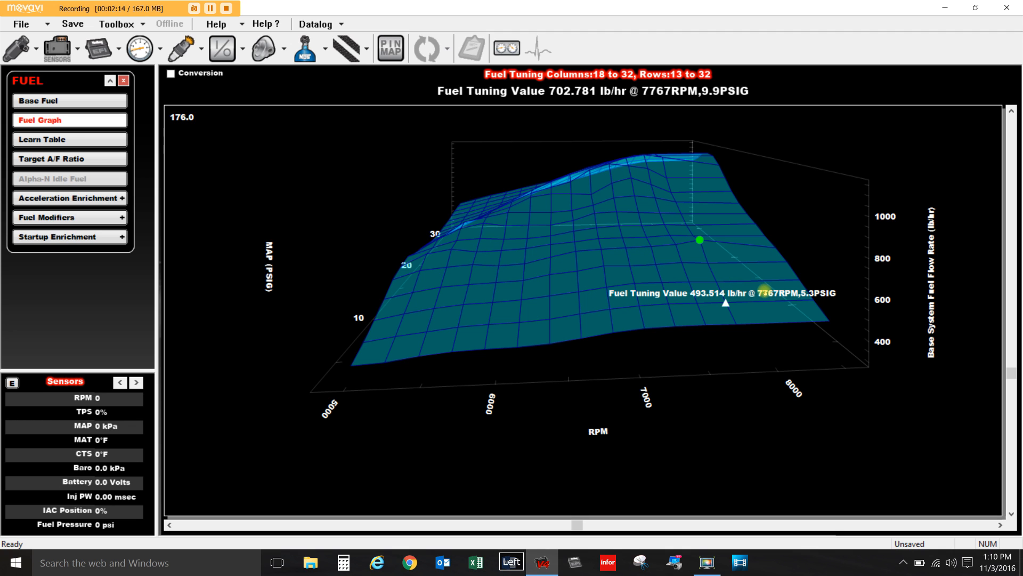
key(Left)
key(Left)
key(Left)
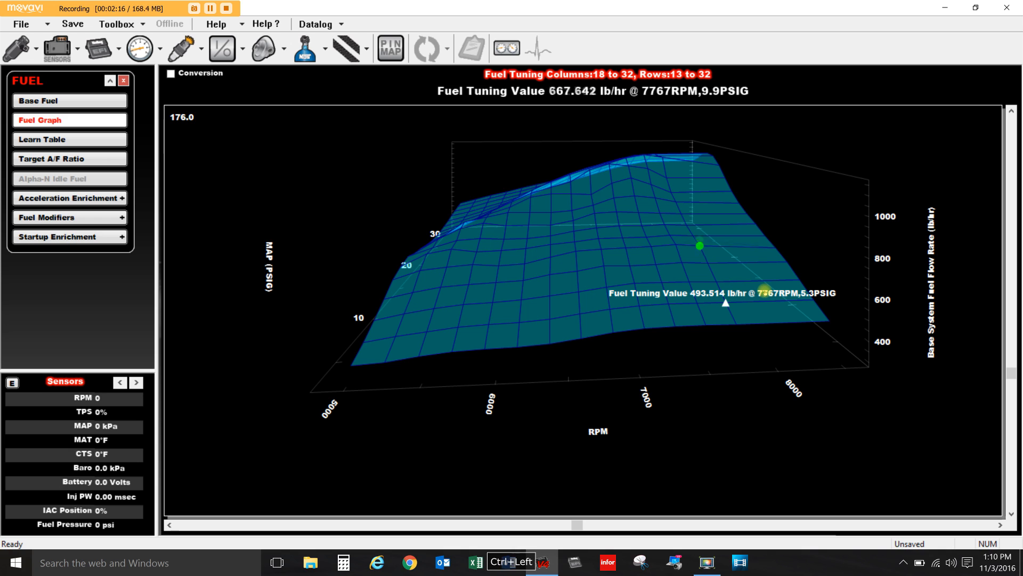
Raise the fuel values of neighbouring points around 6133 RPM on the 9.9 PSIG line in 1% increments.
key(Left)
key(Left)
key(Left)
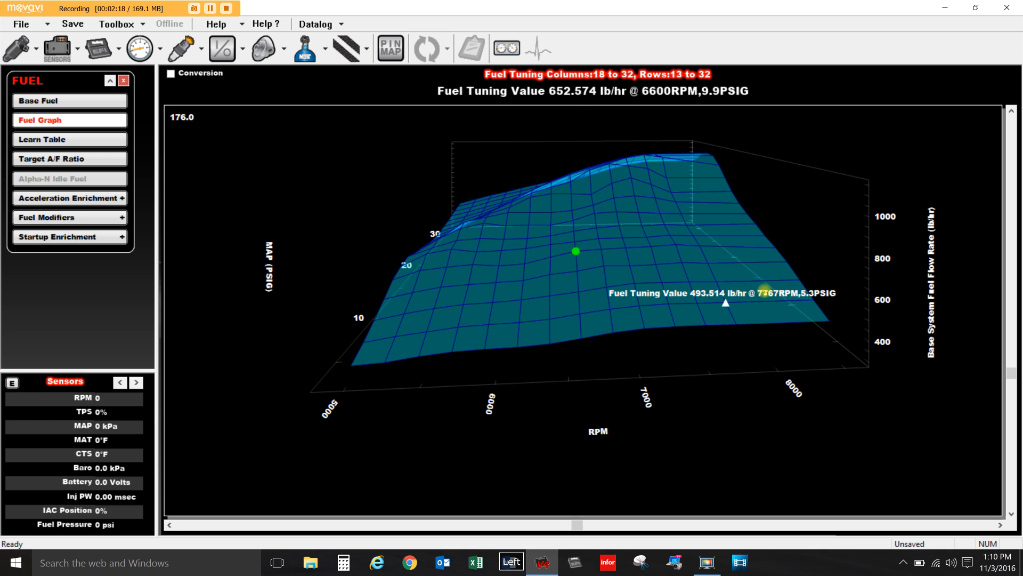
key(ctrl+Up)
key(Right)
key(ctrl+Up)
key(ctrl+Up)
key(Right)
key(ctrl+Up)
key(Left)
key(ctrl+Up)
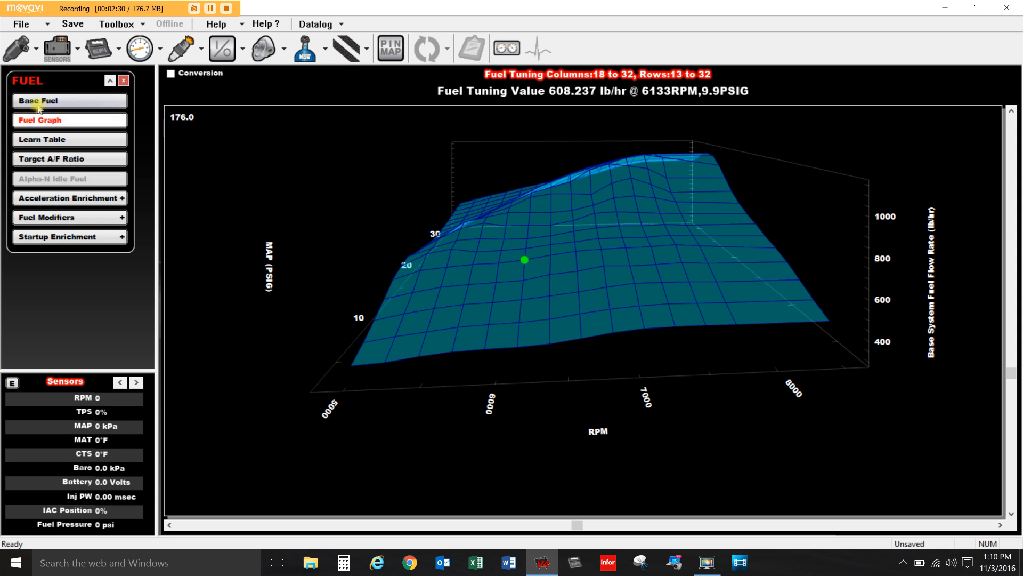
Smooth the base fuel table cells from 4967 to 8500 RPM and 6.8 to 31.2 PSIG, and graph that block.
click(102, 101)
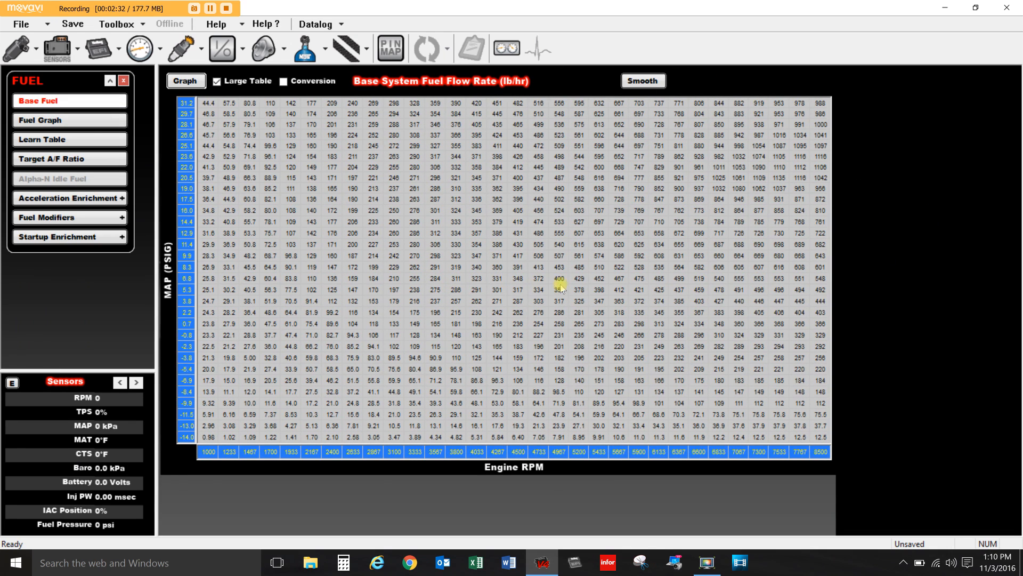
drag(560, 278, 828, 106)
click(643, 80)
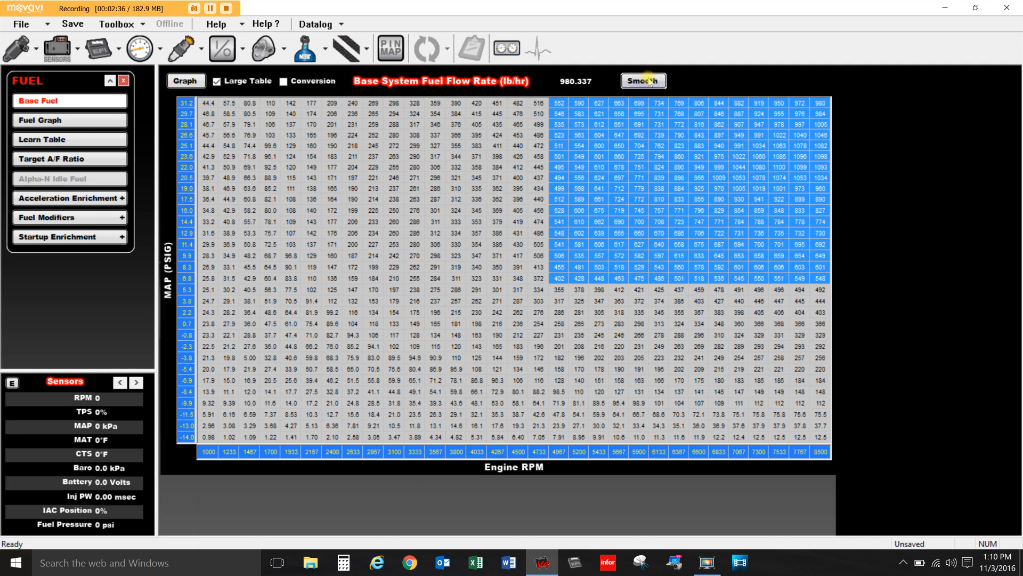
click(187, 81)
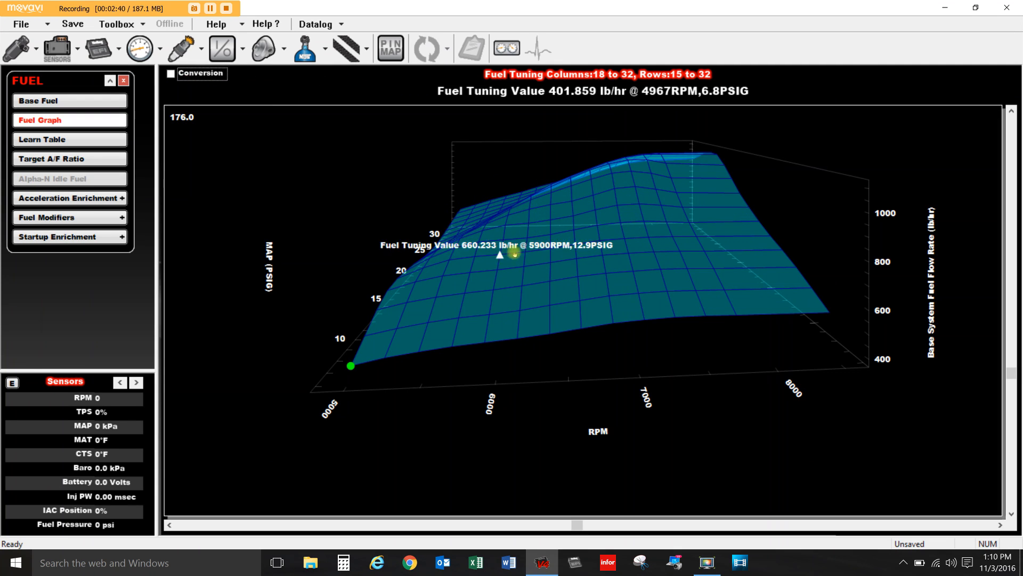
Raise the fuel values of the graph points around 6600 RPM and 16.0 PSIG in 1% increments.
click(571, 217)
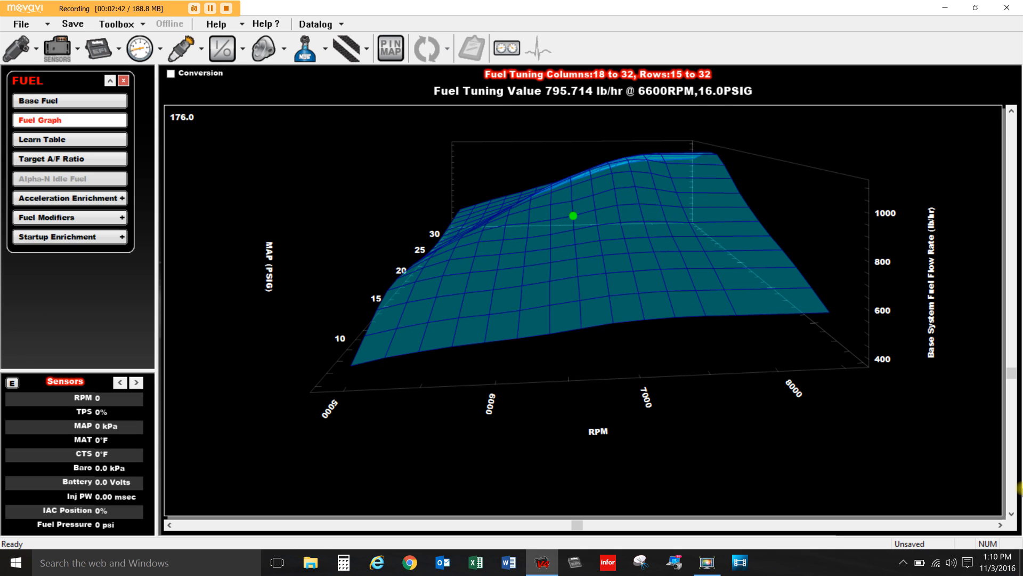
key(ctrl+Up)
key(ctrl+Up)
key(Left)
key(ctrl+Up)
key(ctrl+Up)
key(Left)
key(ctrl+Up)
key(Right)
key(Up)
key(ctrl+Up)
key(Right)
key(ctrl+Up)
key(ctrl+Up)
key(ctrl+Up)
key(Right)
key(ctrl+Up)
key(ctrl+Up)
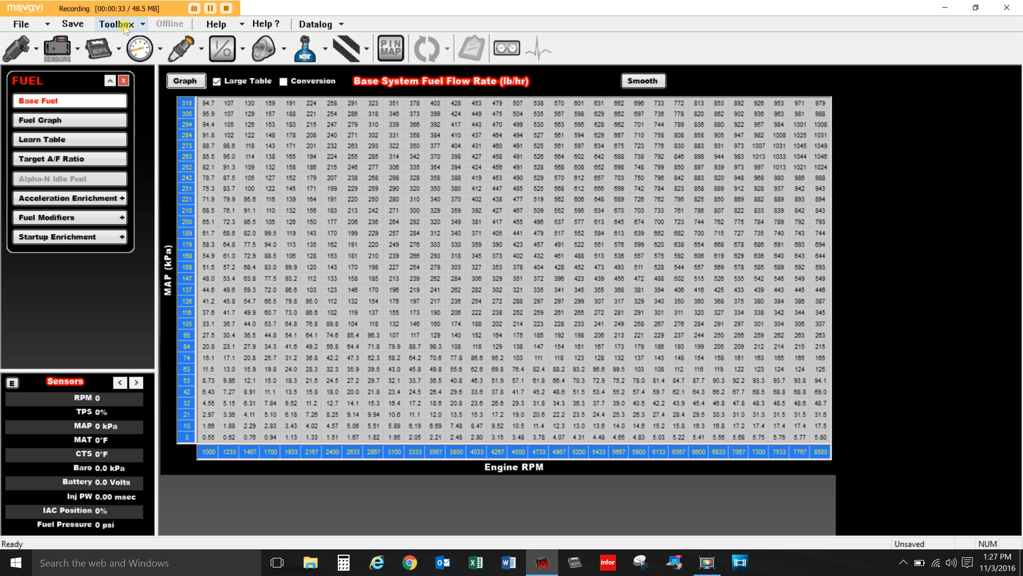
Enable the preference to display MAP as PSIG and reload the base fuel table.
click(148, 26)
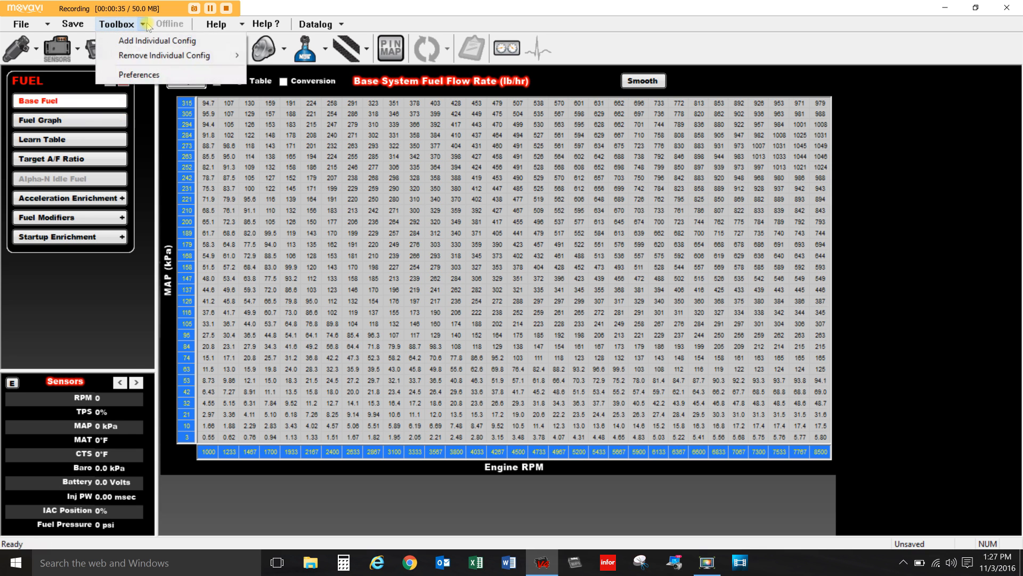
click(153, 75)
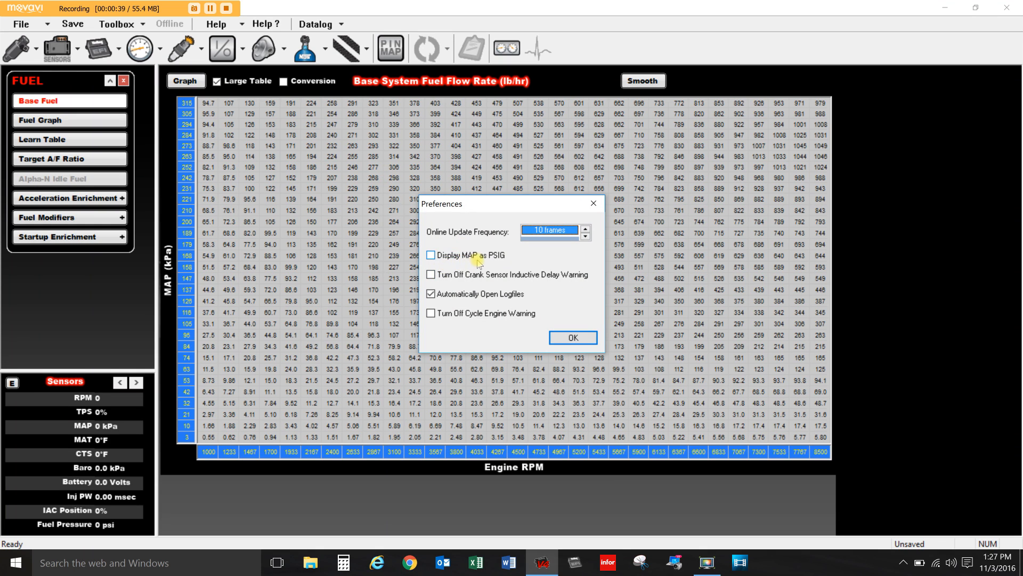
click(431, 255)
click(572, 338)
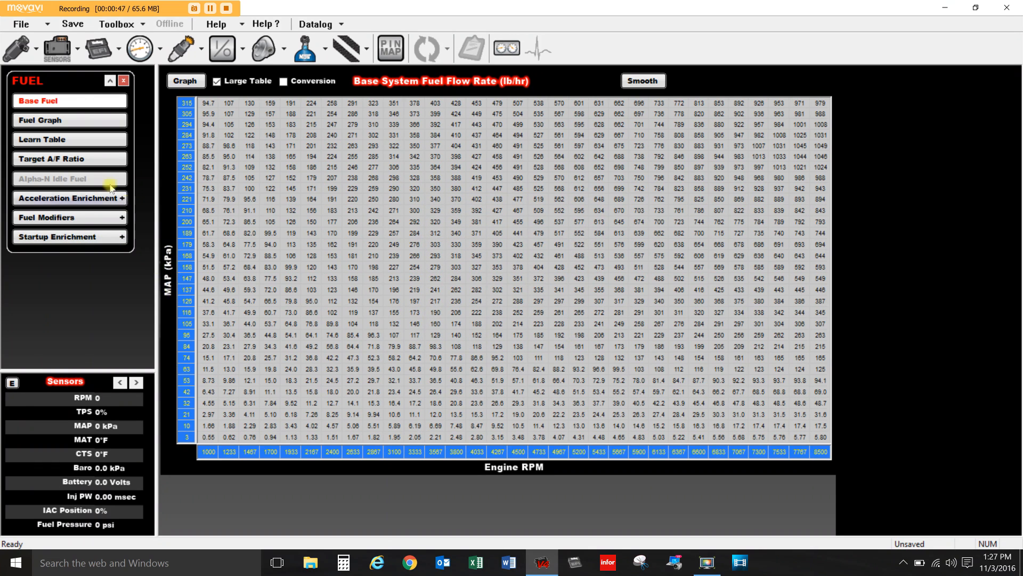
click(98, 107)
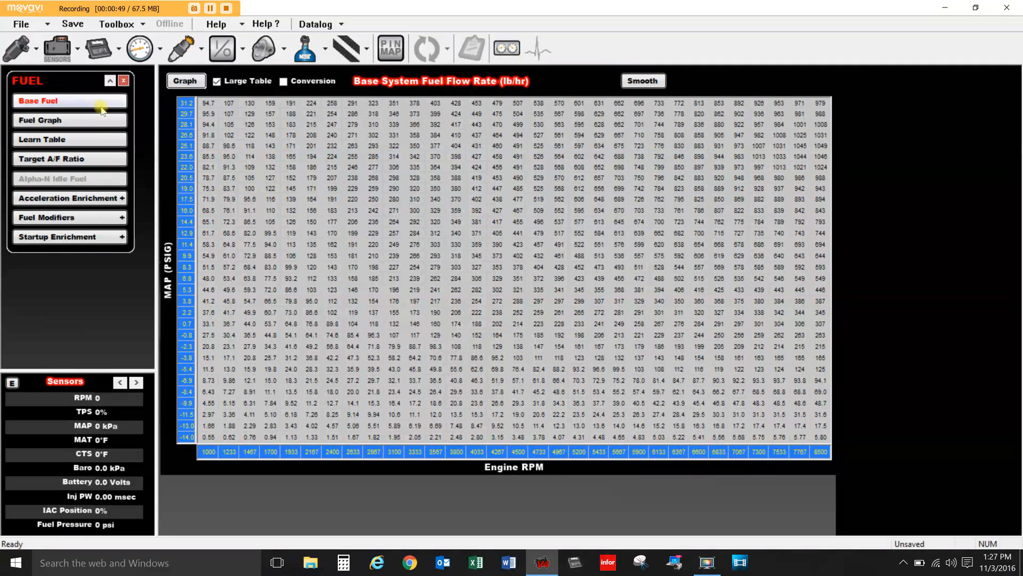